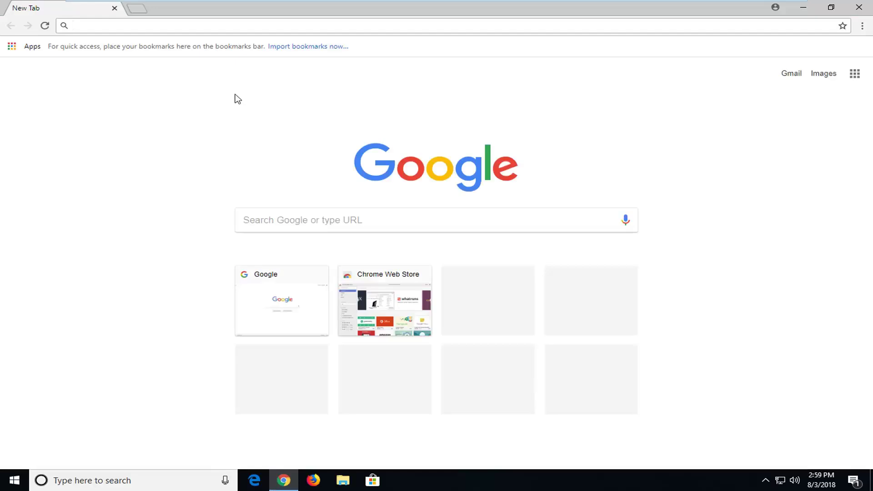
# Load google.com and search for 'qt5core.dll download'.
pyautogui.write('google.com')
pyautogui.press('Return')
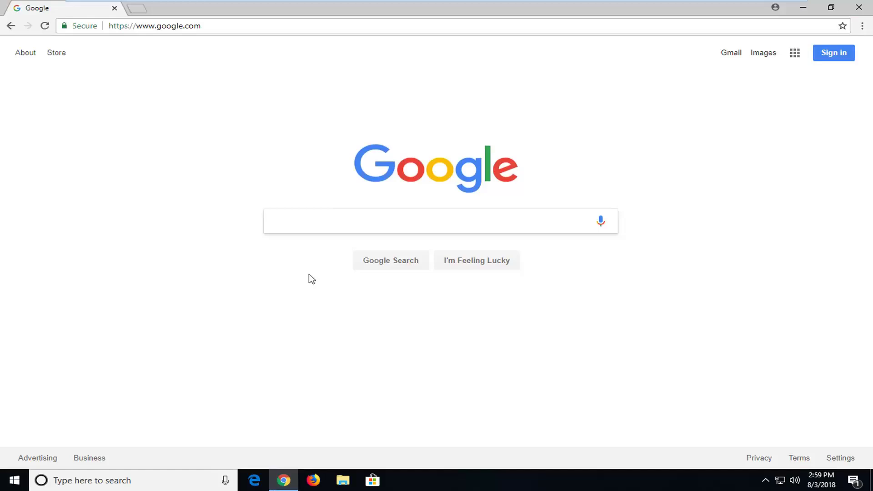
pyautogui.write('qt')
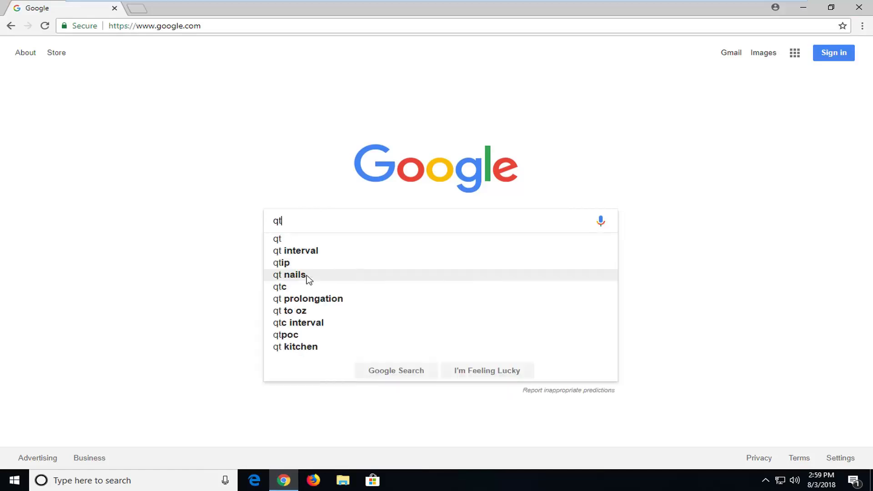
pyautogui.write('5core.dll')
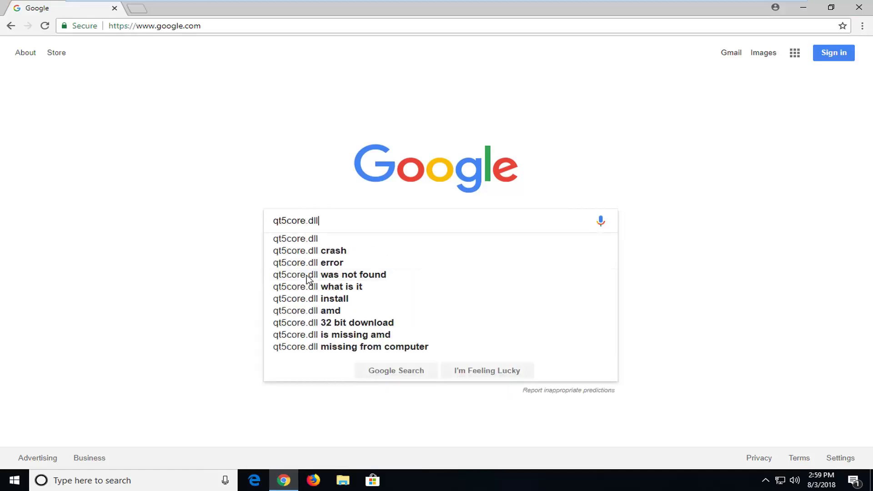
pyautogui.write(' download')
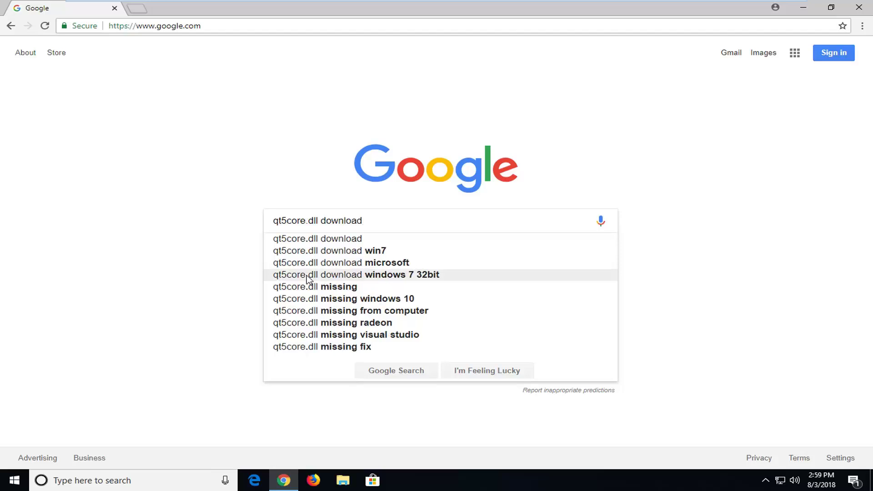
pyautogui.press('Return')
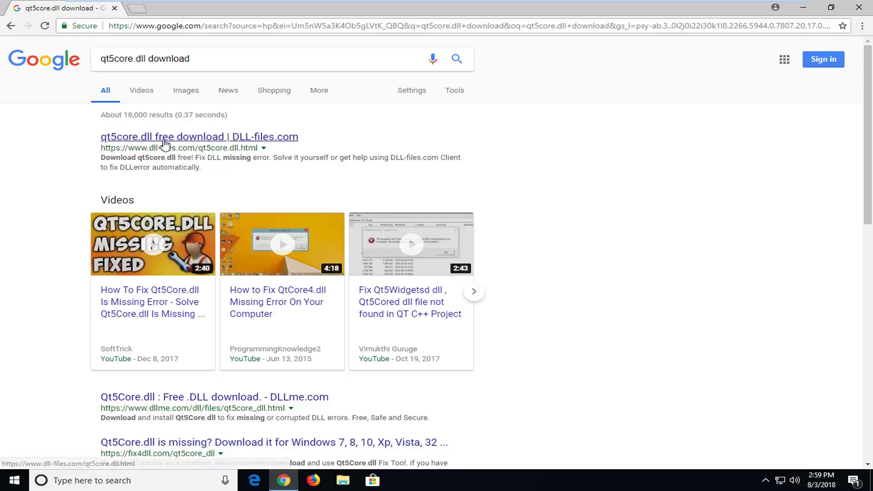
# From the DLL-files.com qt5core.dll page, download the 32bit 5.8.0.0 version as qt5core.zip.
pyautogui.click(231, 139)
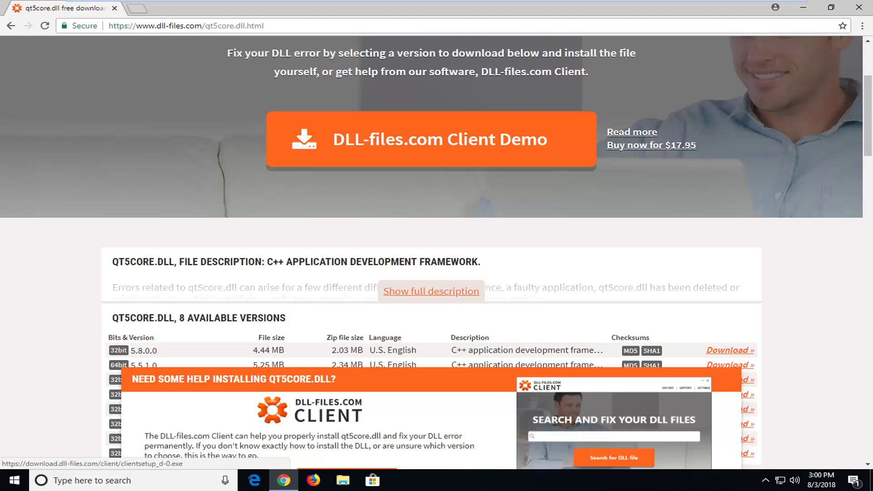
pyautogui.scroll(-4, 364, 137)
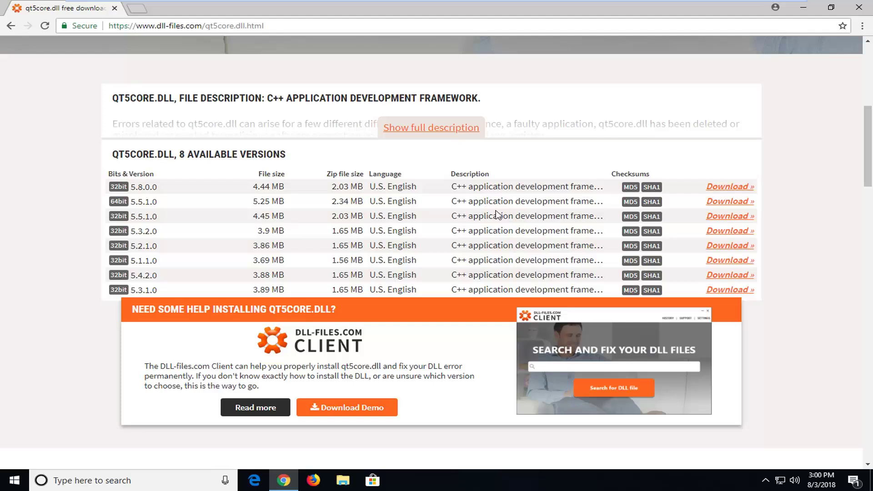
pyautogui.click(730, 187)
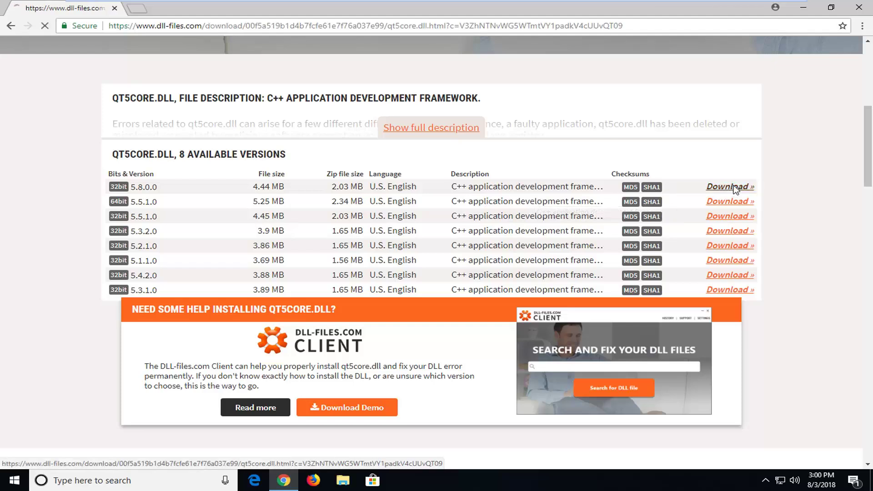
pyautogui.scroll(-5, 573, 214)
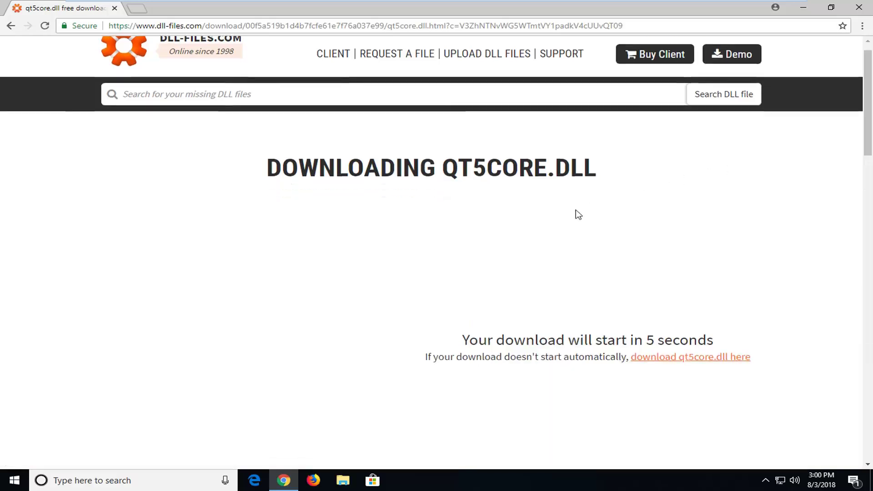
pyautogui.scroll(-2, 567, 215)
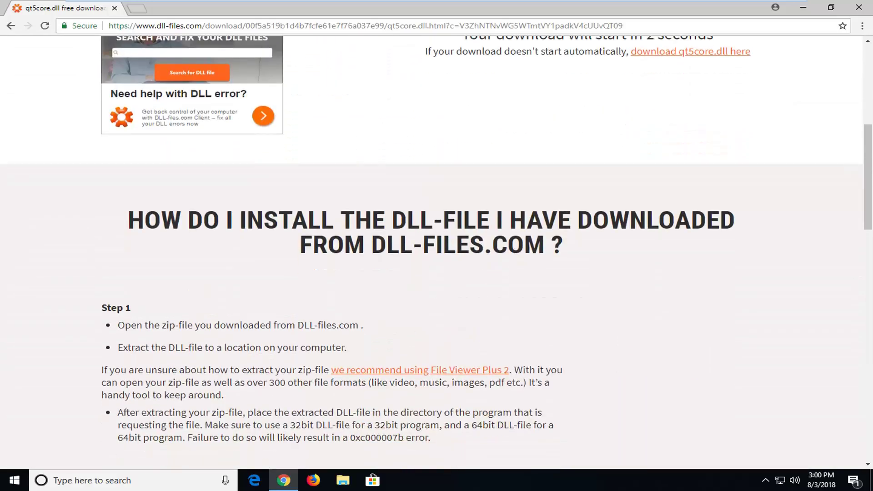
pyautogui.scroll(2, 531, 224)
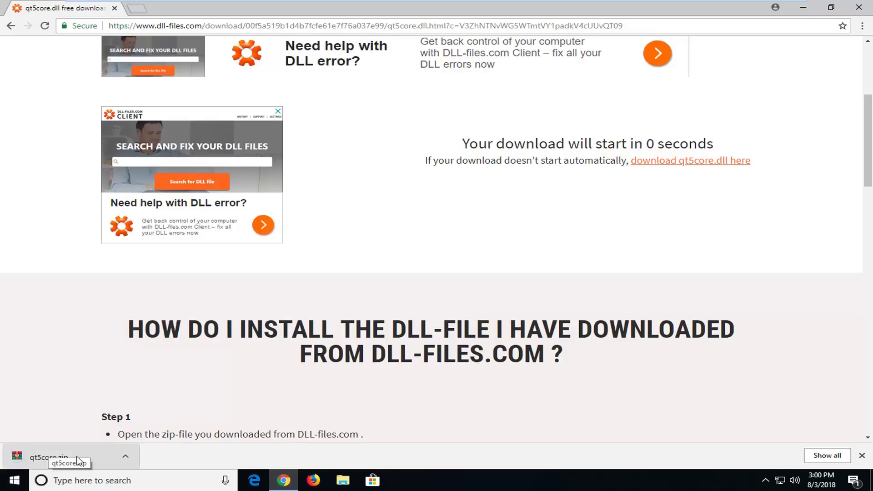
# Open qt5core.zip in WinRAR, drag Qt5Core.dll onto the desktop, and close the archive.
pyautogui.click(91, 460)
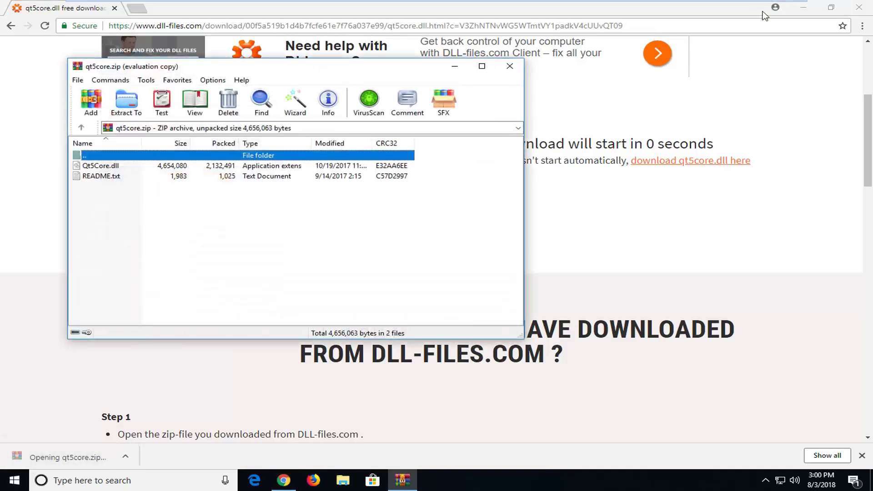
pyautogui.click(804, 9)
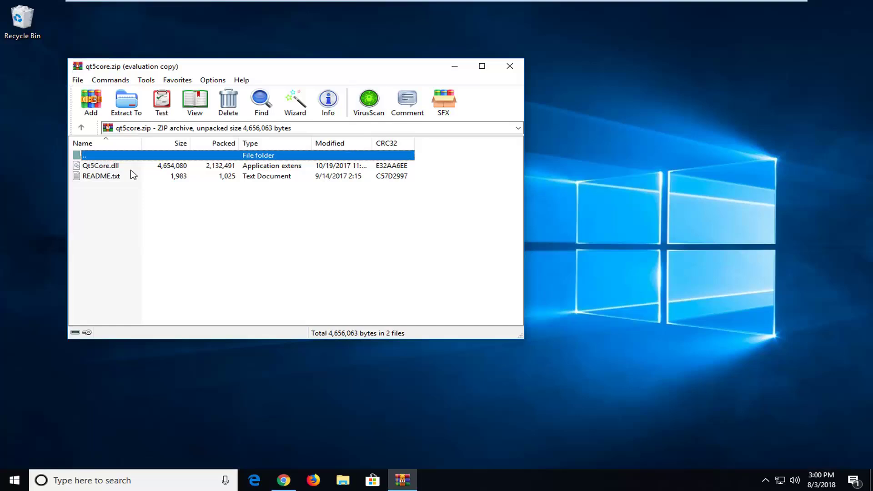
pyautogui.click(109, 167)
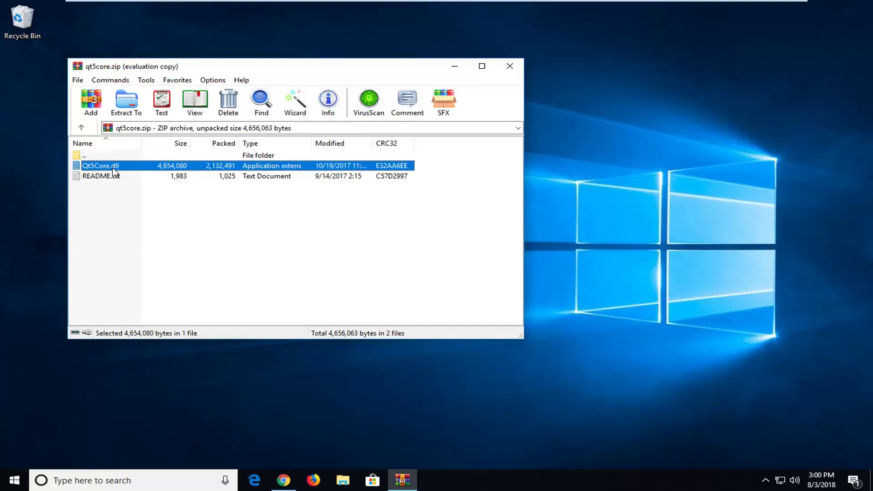
pyautogui.moveTo(111, 167); pyautogui.dragTo(28, 150)
pyautogui.click(510, 66)
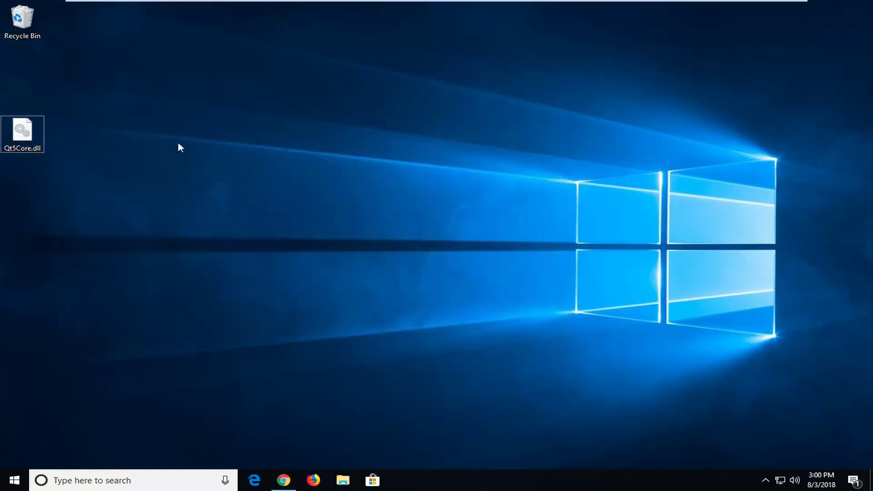
# Launch File Explorer from Start search and browse This PC > Local Disk (C:) > Windows.
pyautogui.click(18, 481)
pyautogui.write('windows explorer')
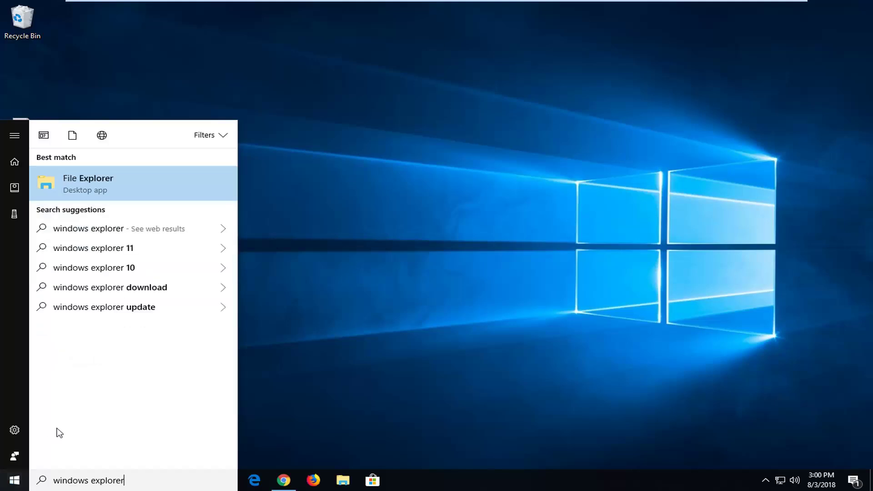
pyautogui.click(97, 181)
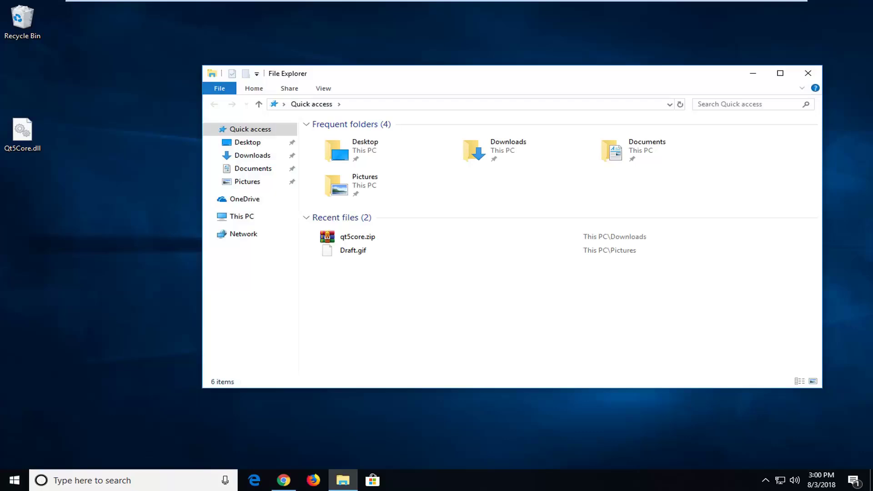
pyautogui.click(243, 220)
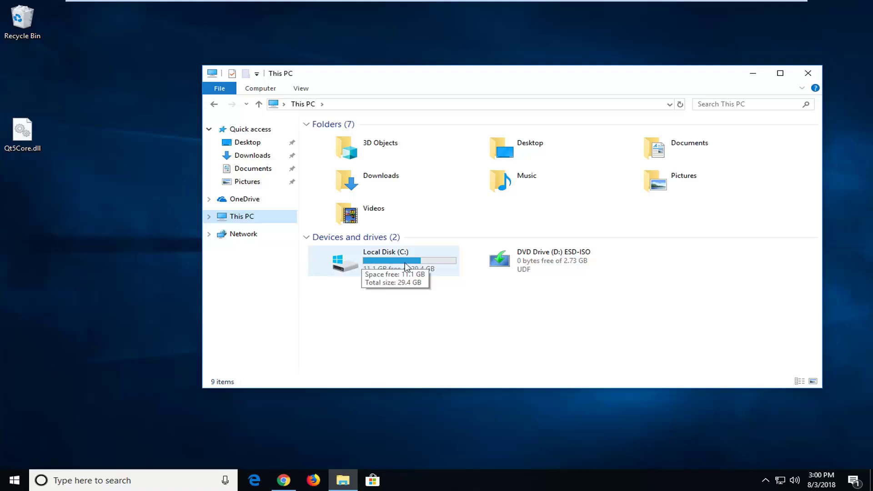
pyautogui.doubleClick(363, 268)
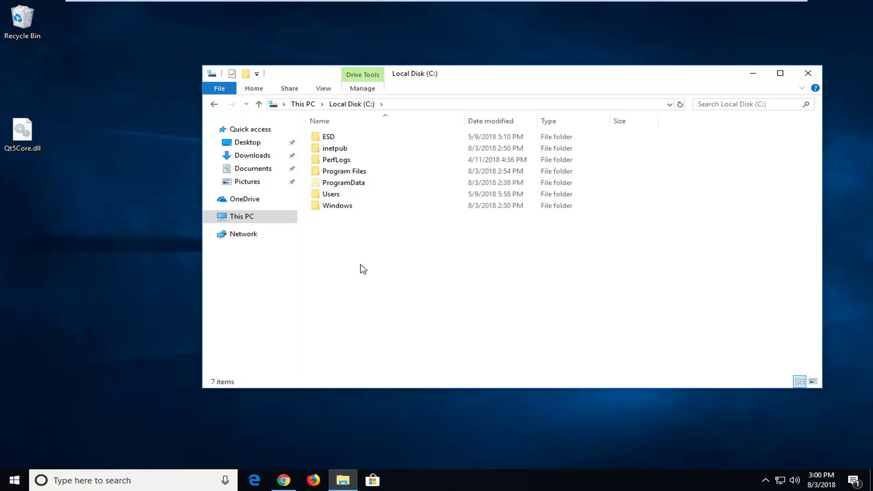
pyautogui.doubleClick(343, 207)
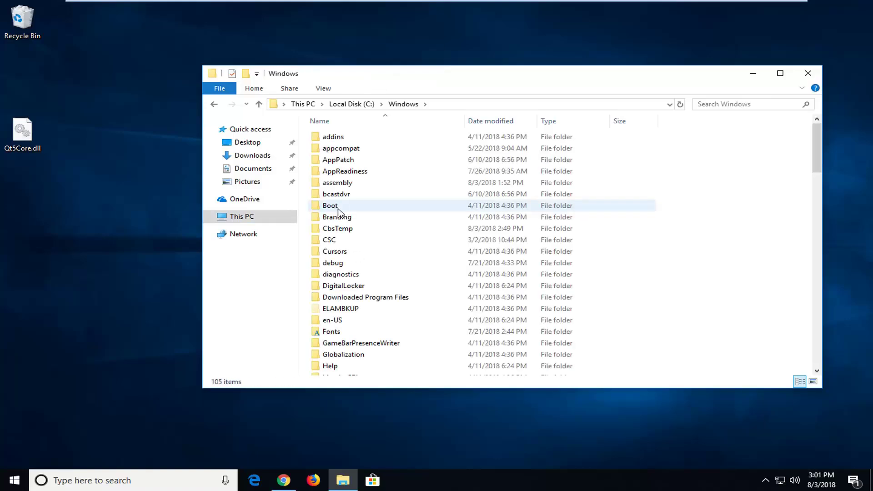
pyautogui.click(327, 90)
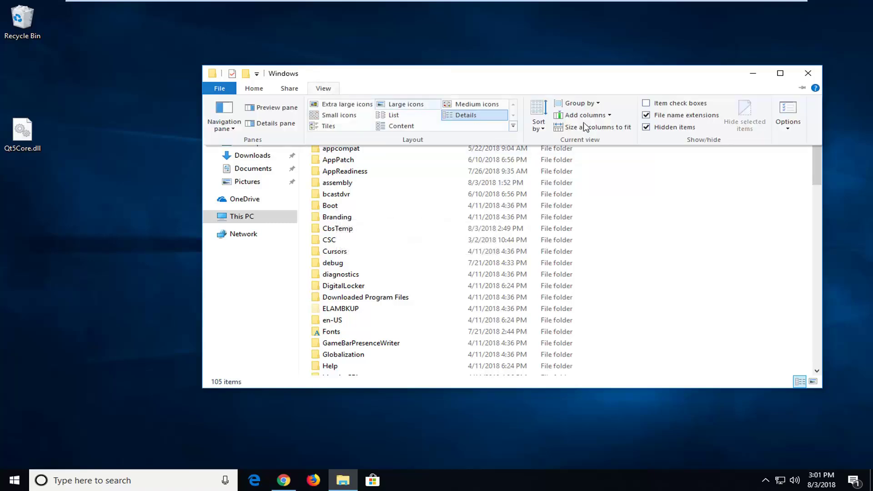
pyautogui.click(785, 116)
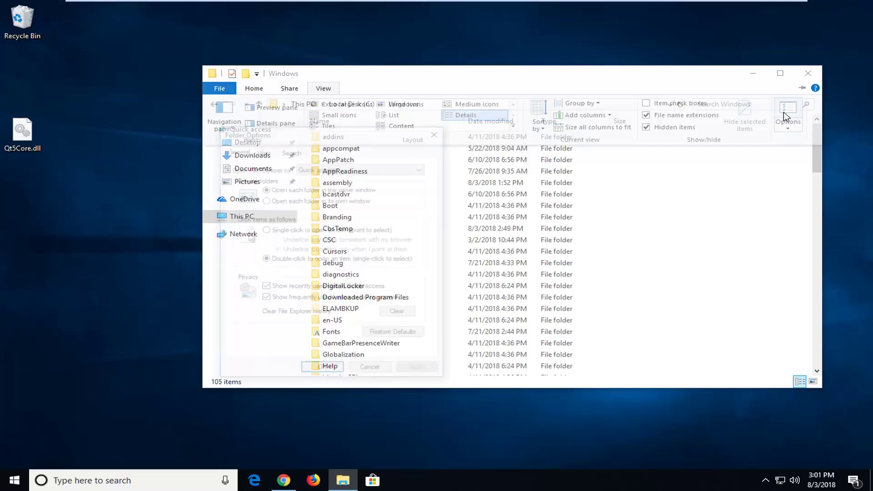
pyautogui.moveTo(371, 137); pyautogui.dragTo(527, 101)
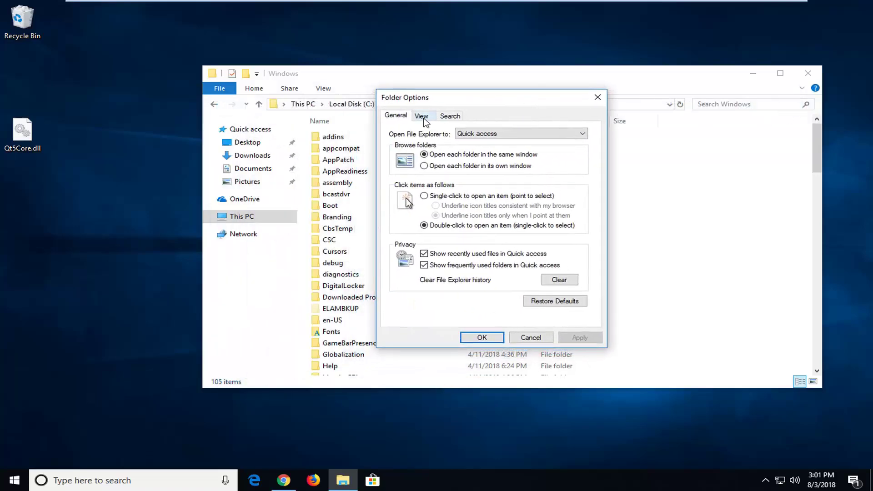
pyautogui.click(422, 117)
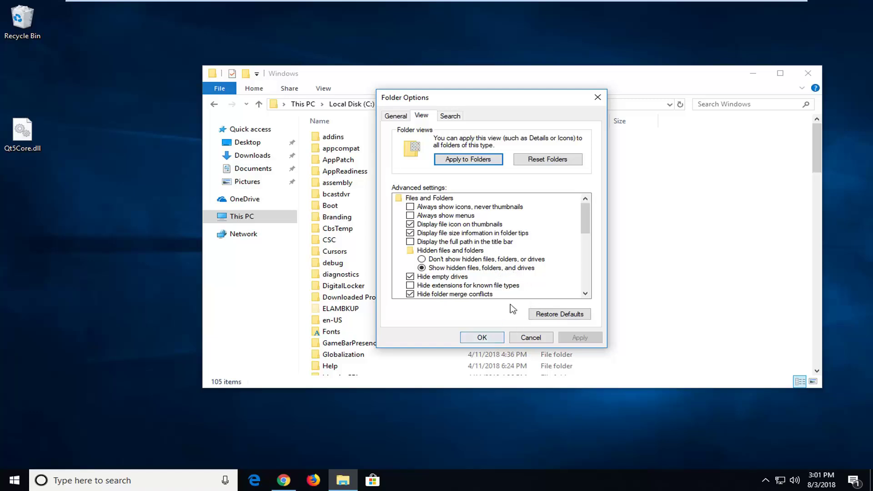
pyautogui.click(486, 340)
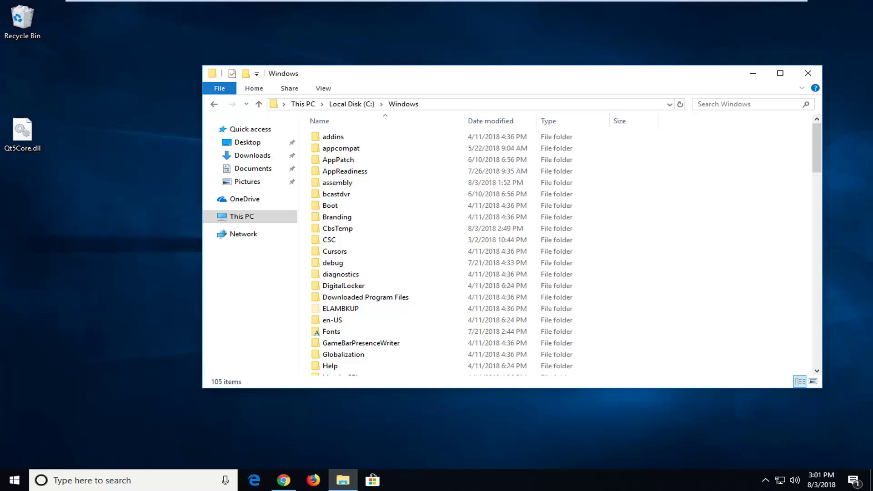
# Scroll the Windows folder down to System32 and open it, going back once and reopening it.
pyautogui.scroll(-14, 397, 281)
pyautogui.click(387, 278)
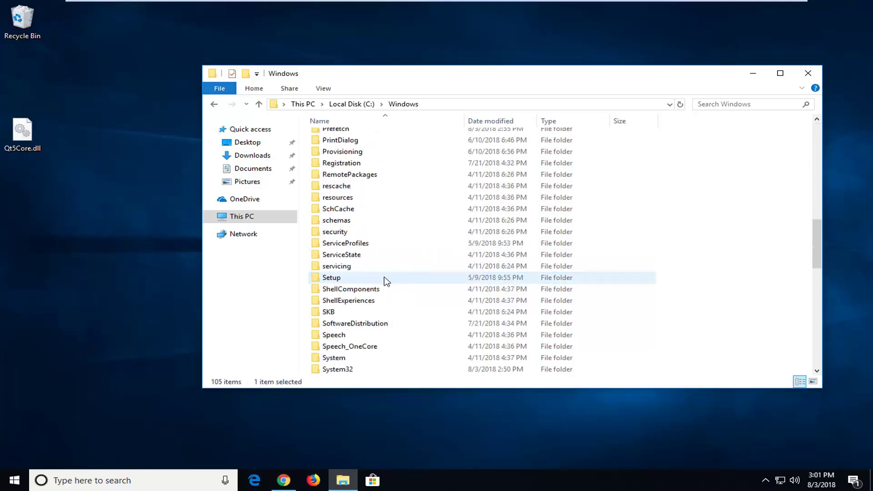
pyautogui.scroll(-2, 387, 279)
pyautogui.click(339, 302)
pyautogui.doubleClick(339, 302)
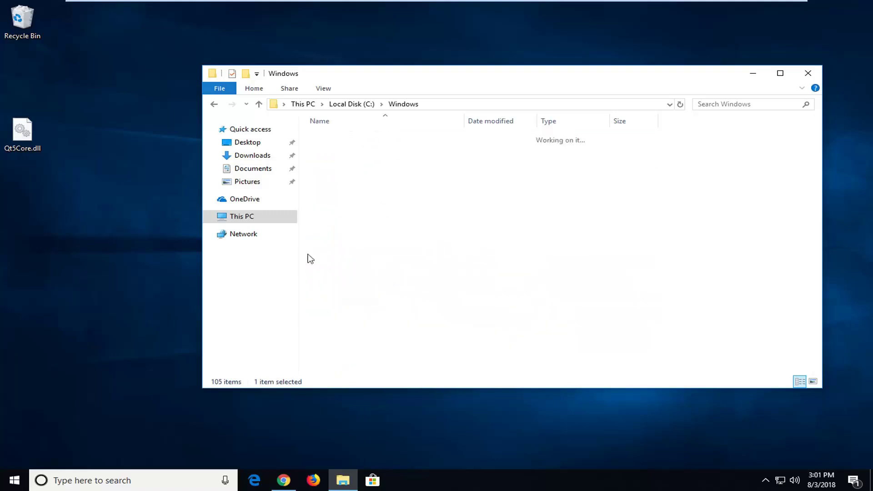
pyautogui.click(214, 104)
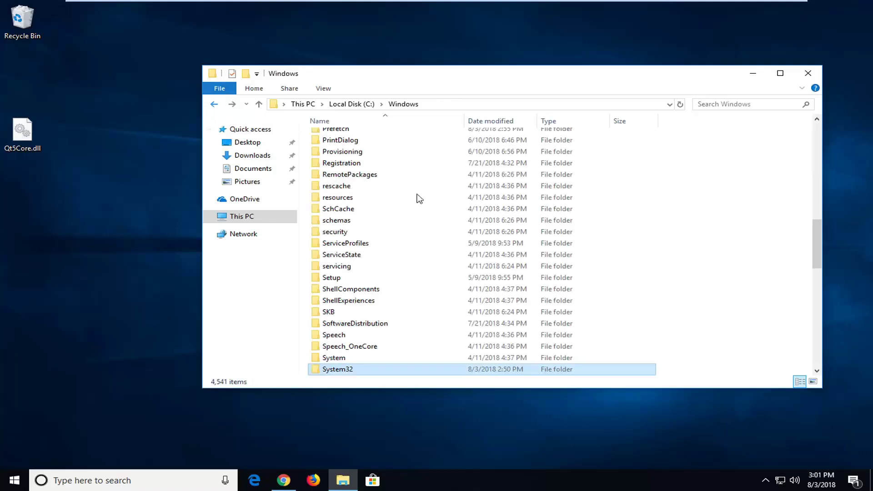
pyautogui.scroll(-3, 445, 255)
pyautogui.scroll(-2, 432, 250)
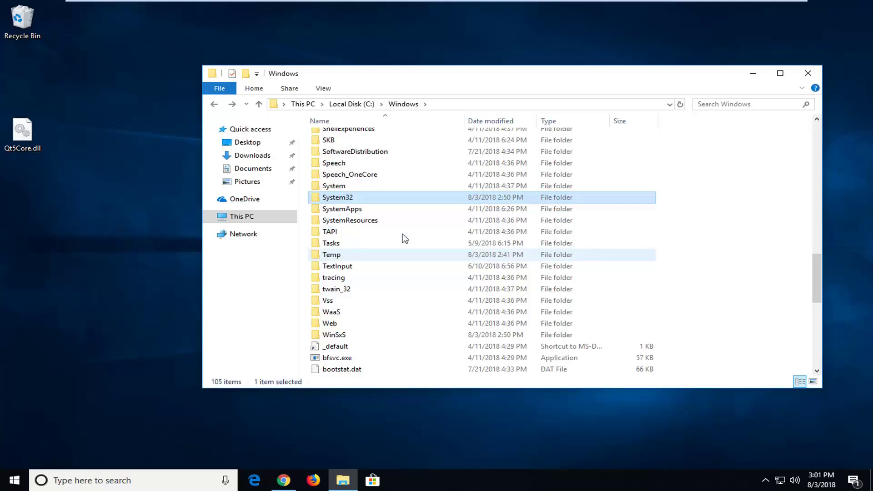
pyautogui.scroll(4, 360, 234)
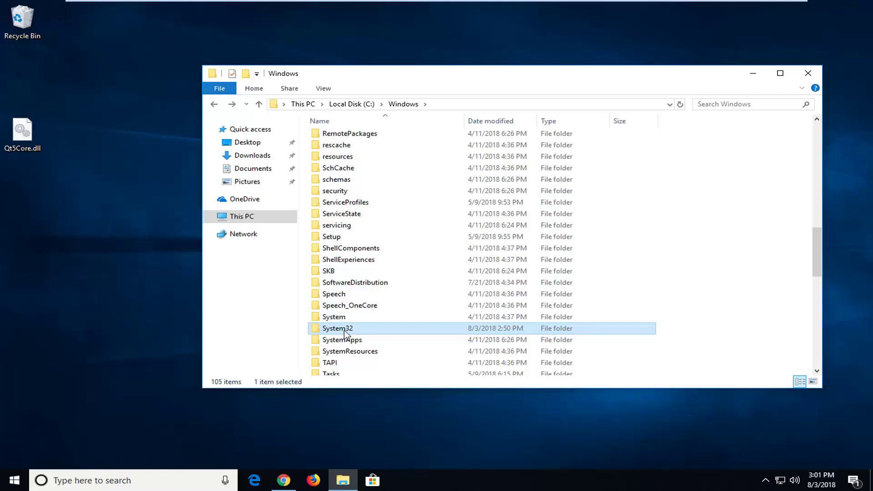
pyautogui.moveTo(348, 335)
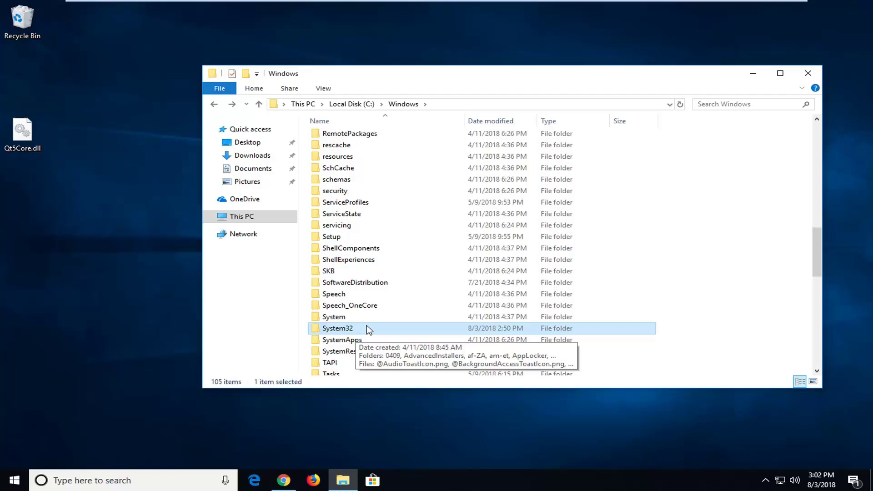
pyautogui.doubleClick(364, 330)
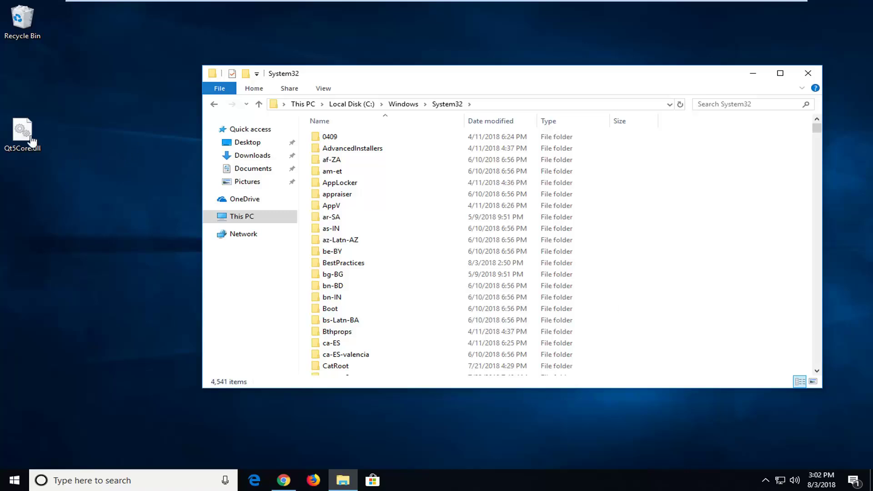
# Drag Qt5Core.dll from the desktop into the open C:\Windows\System32 window.
pyautogui.moveTo(27, 137); pyautogui.dragTo(388, 285)
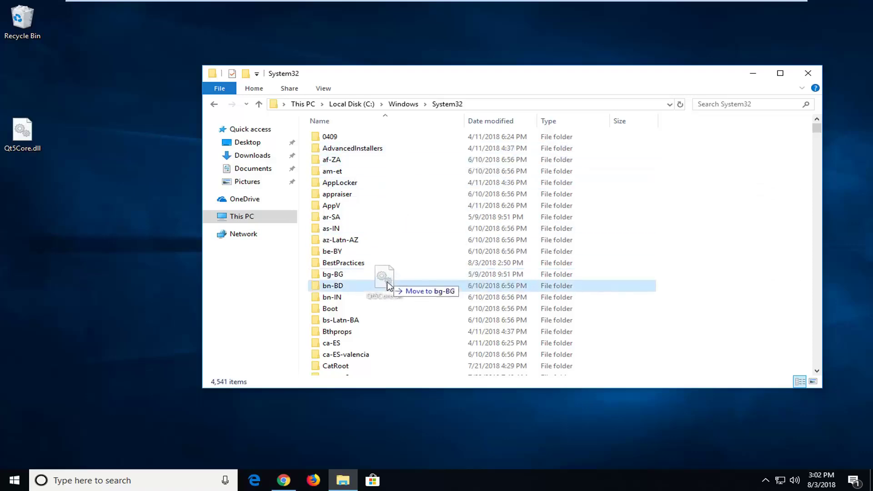
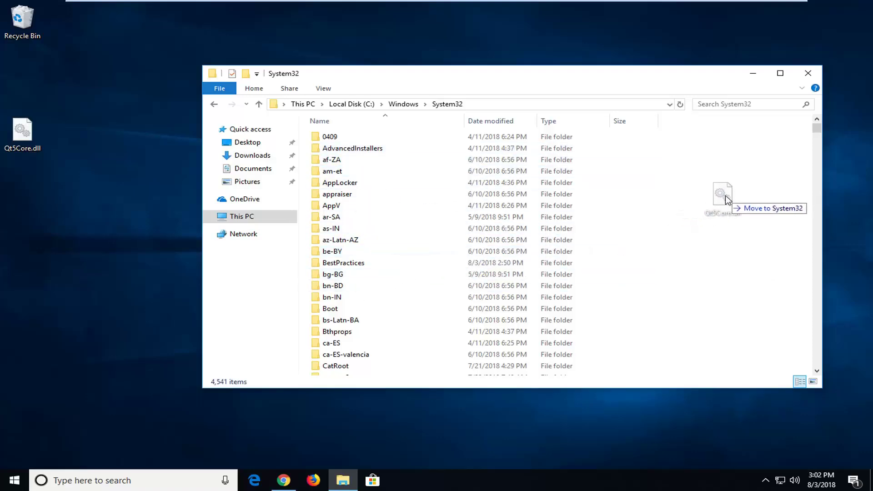
# Drag Qt5Core.dll from the desktop into the open System32 folder.
pyautogui.moveTo(726, 200); pyautogui.dragTo(717, 196)
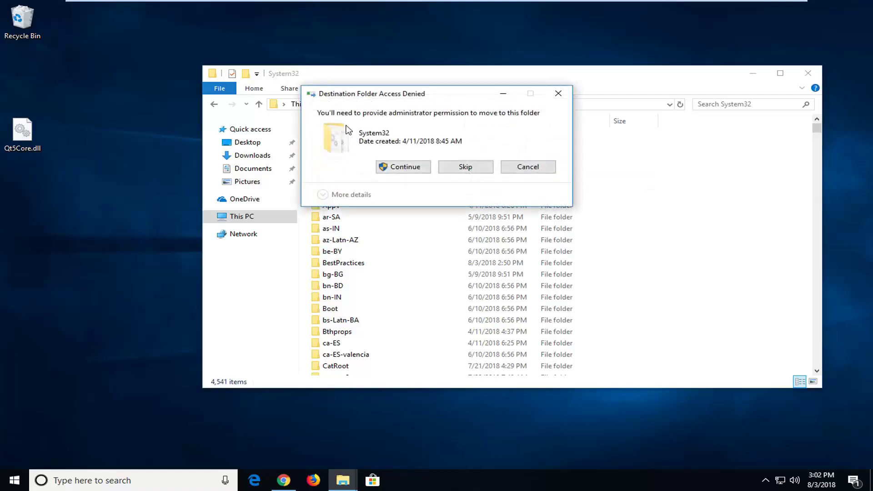
# Approve the administrator prompt to finish moving Qt5Core.dll, then close the System32 window.
pyautogui.click(402, 168)
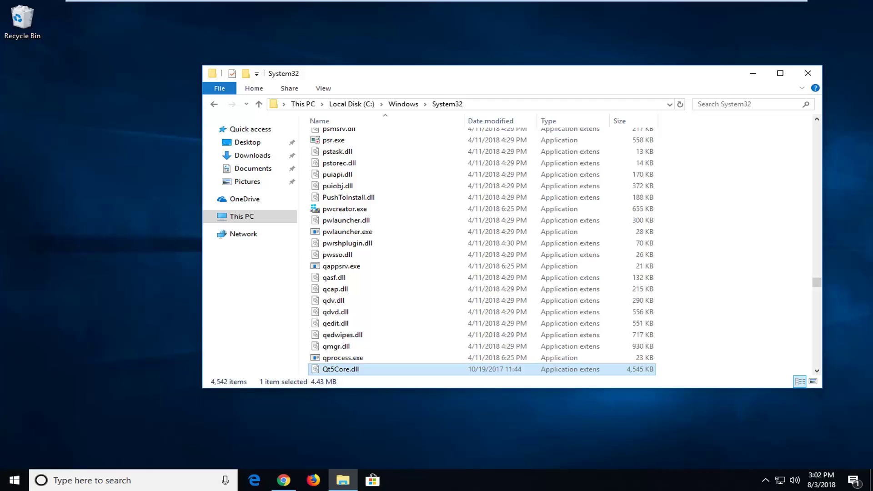
pyautogui.click(815, 78)
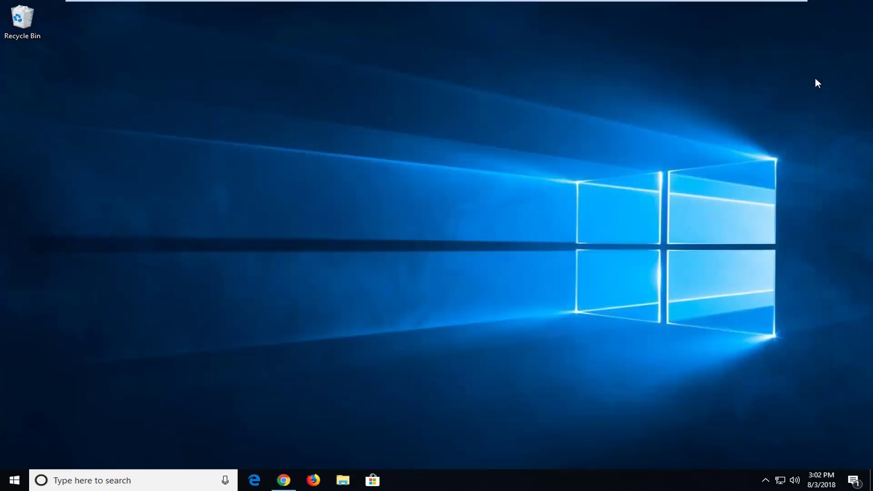